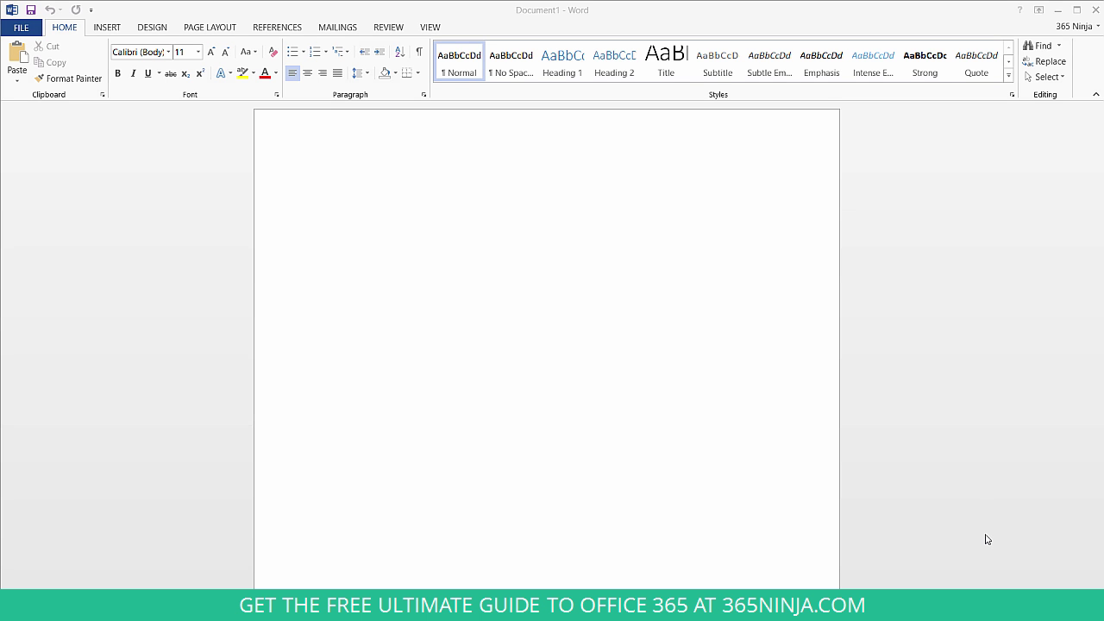
# Search the online templates for 'resume' and create a document from the plain Resume template.
pyautogui.click(987, 539)
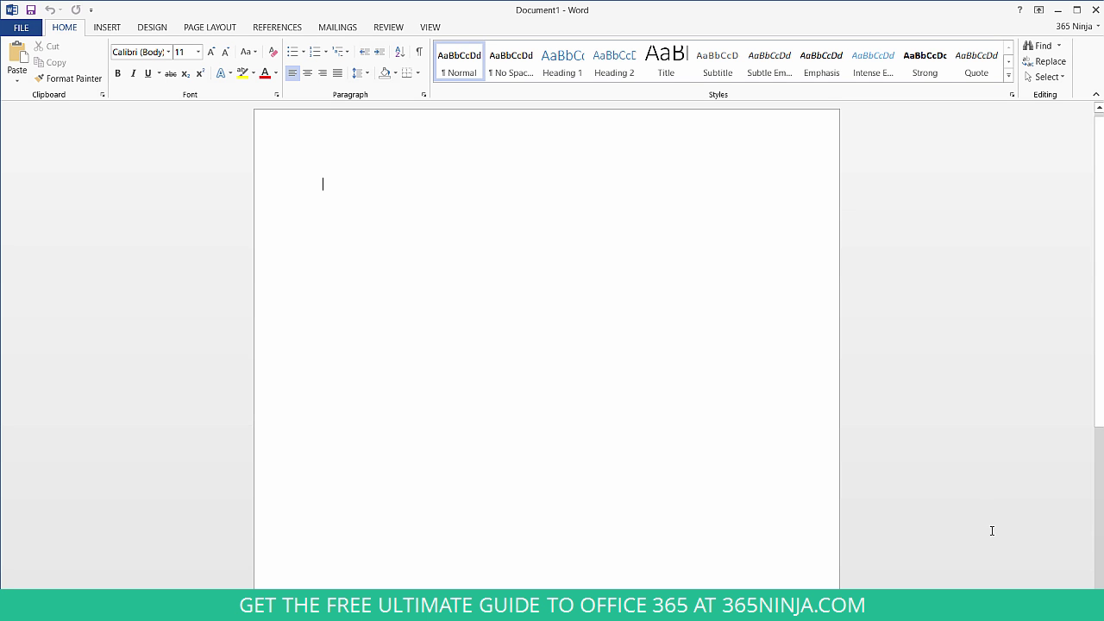
pyautogui.click(26, 28)
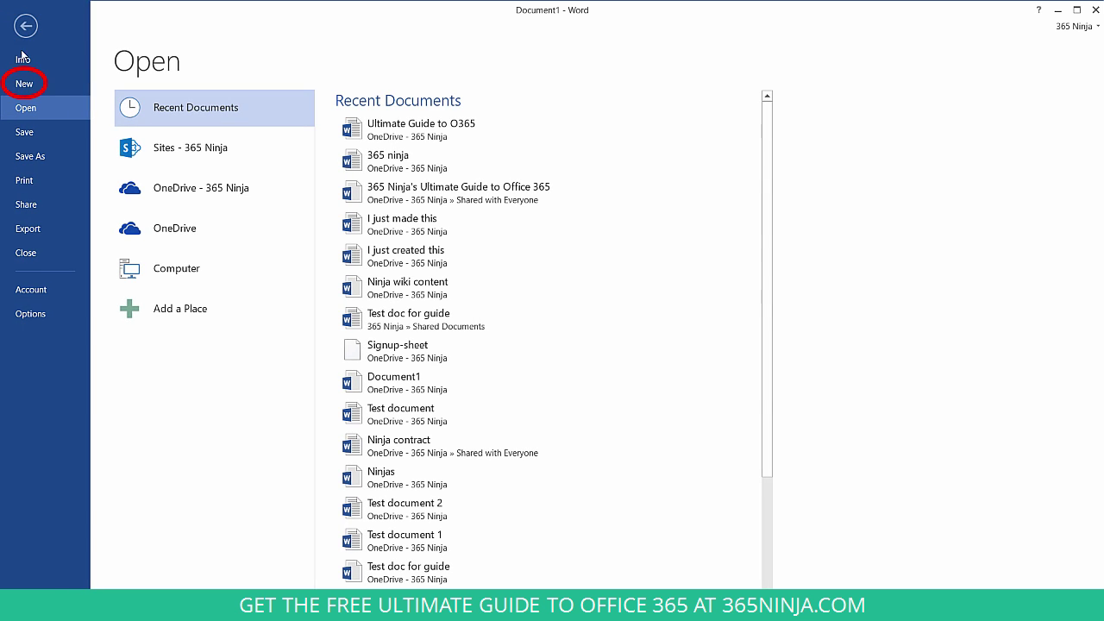
pyautogui.click(23, 84)
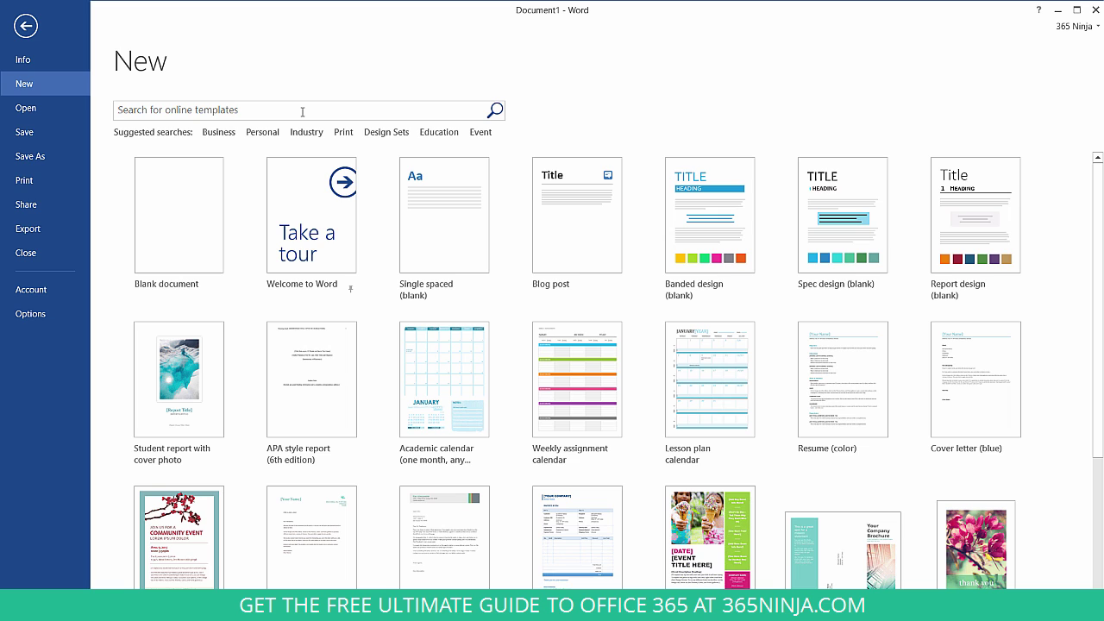
pyautogui.click(301, 111)
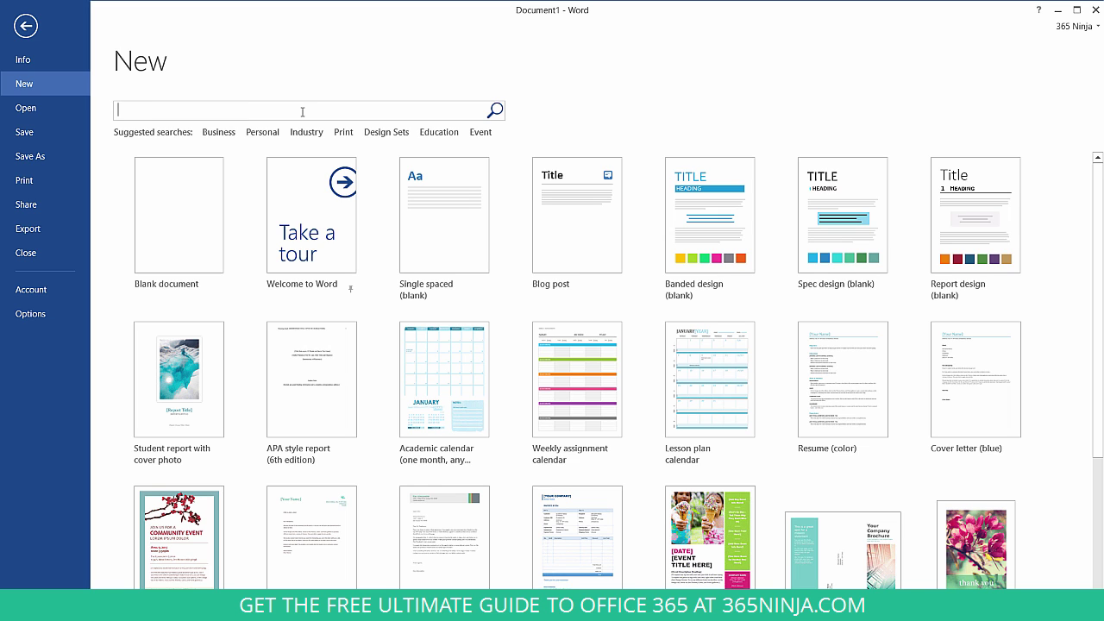
pyautogui.write('resume')
pyautogui.press('Return')
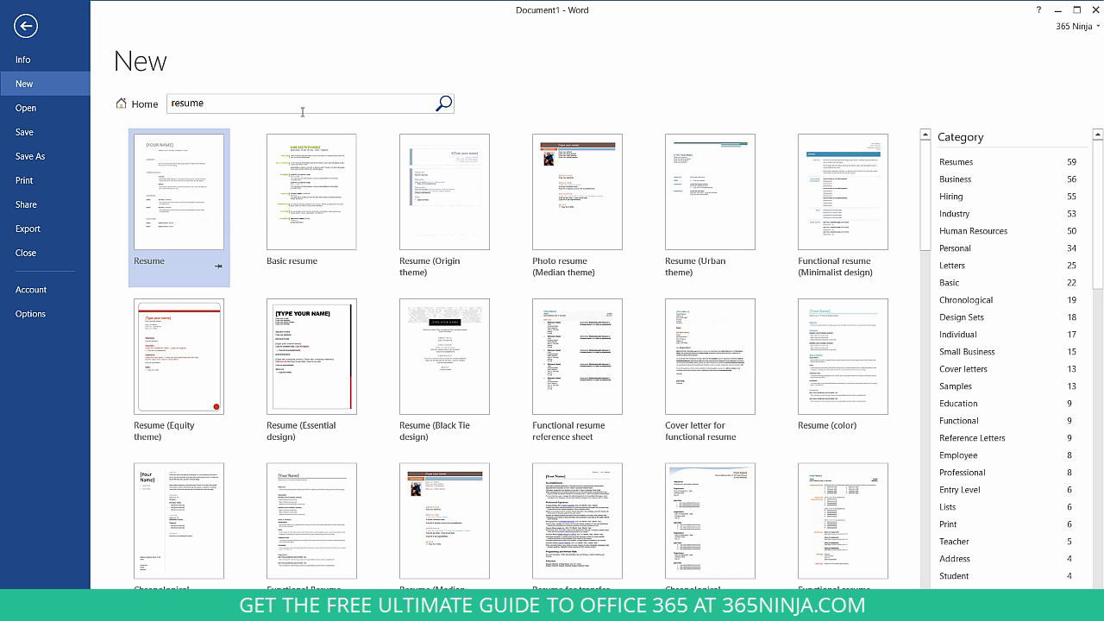
pyautogui.click(210, 214)
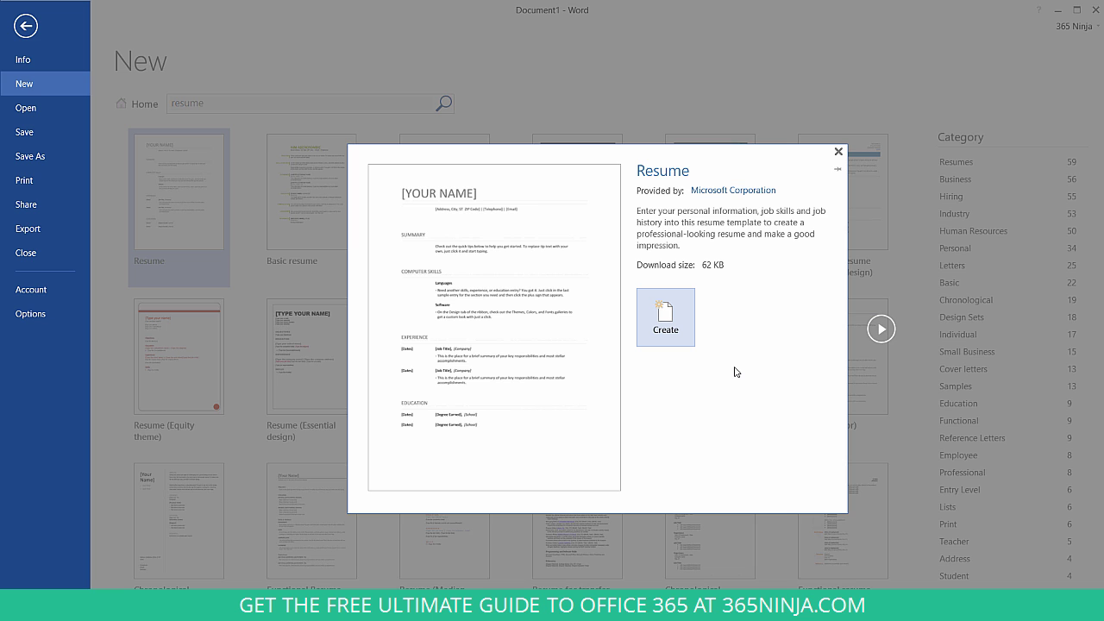
pyautogui.click(681, 331)
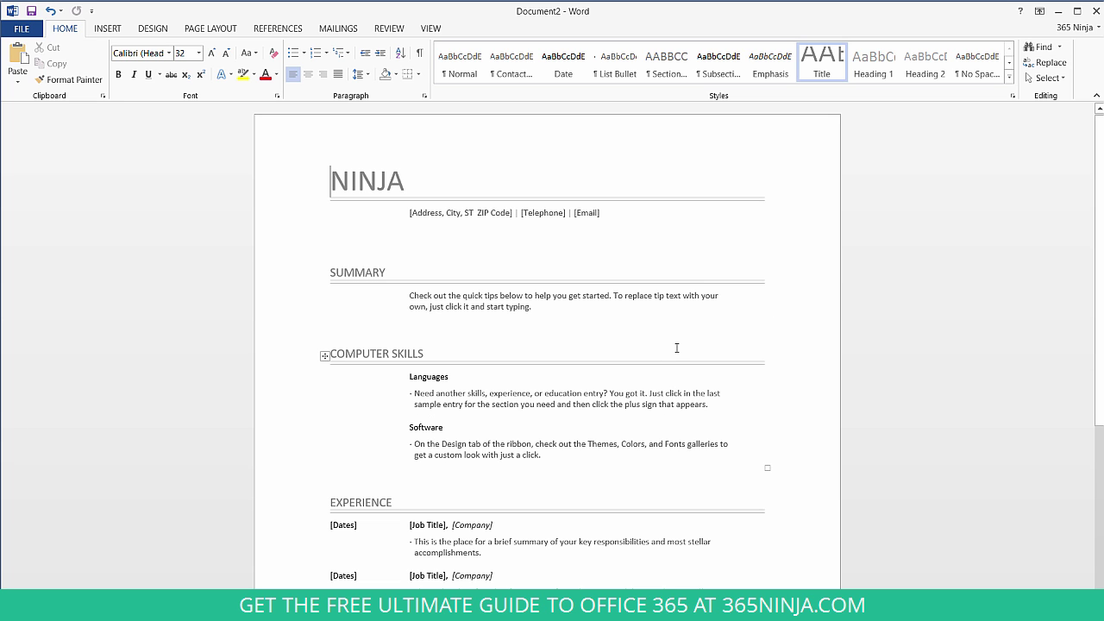
# Replace the NINJA title with the applicant's full name in capitals.
pyautogui.scroll(-3, 672, 369)
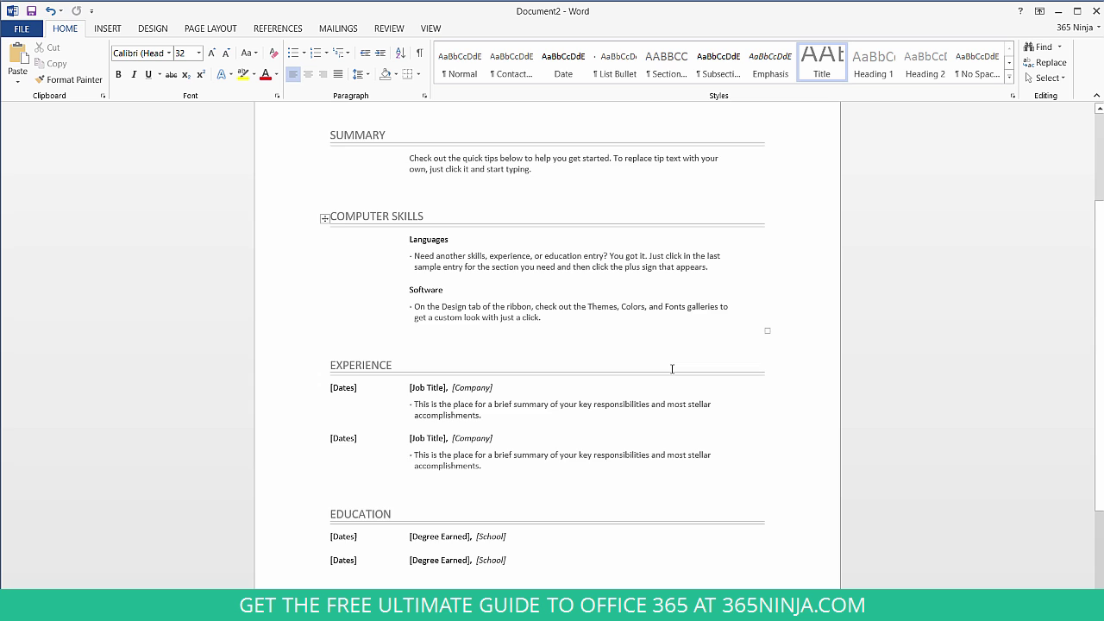
pyautogui.scroll(-3, 672, 369)
pyautogui.scroll(6, 670, 370)
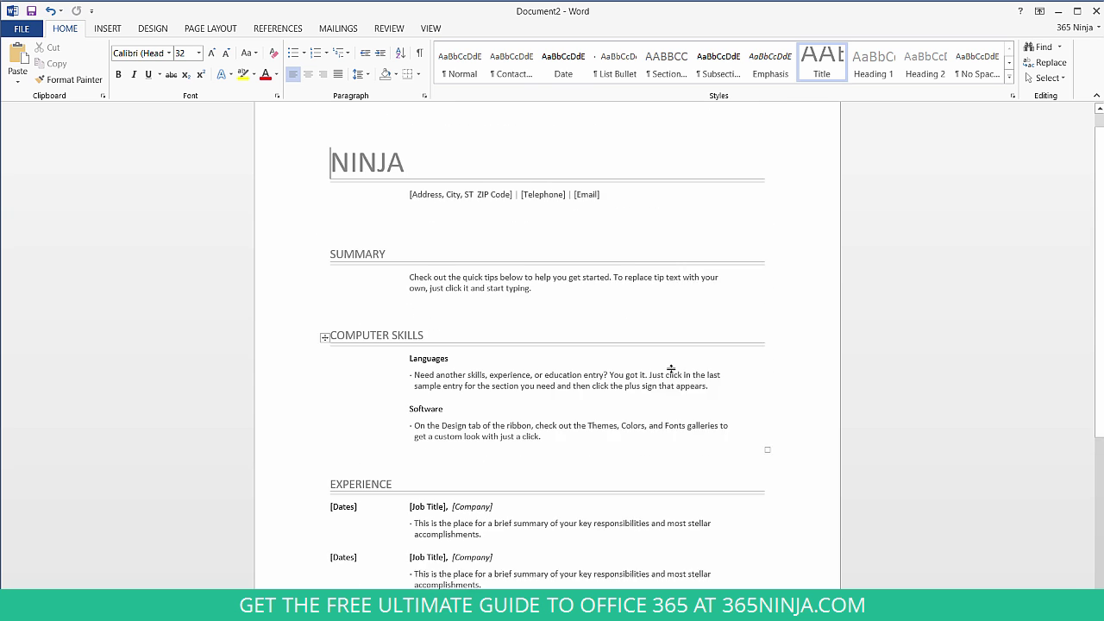
pyautogui.moveTo(350, 193); pyautogui.dragTo(355, 196)
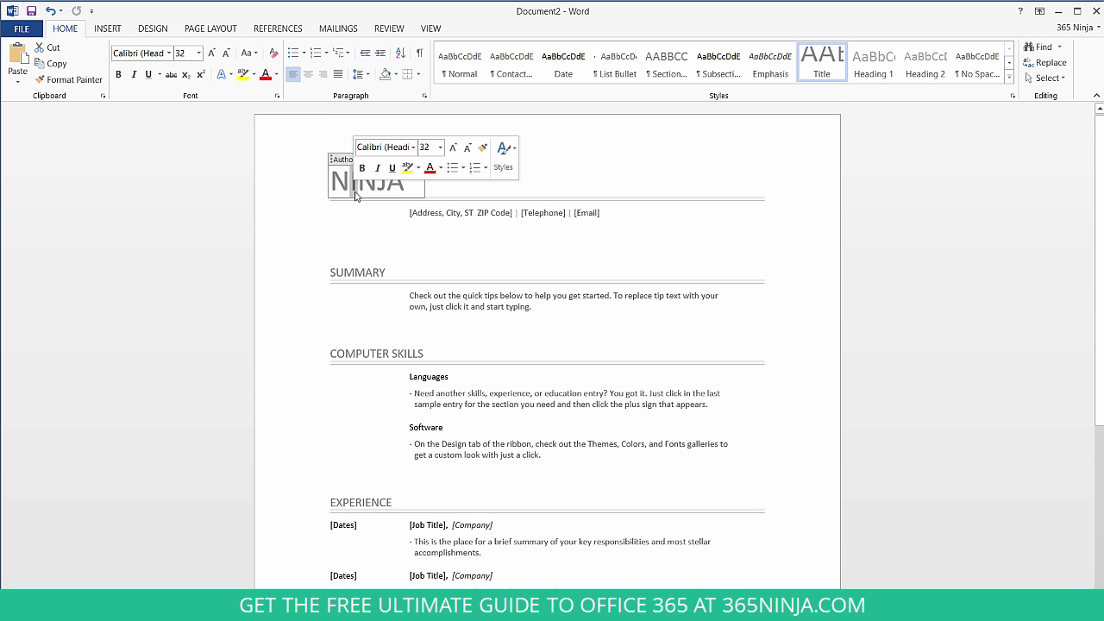
pyautogui.doubleClick(355, 196)
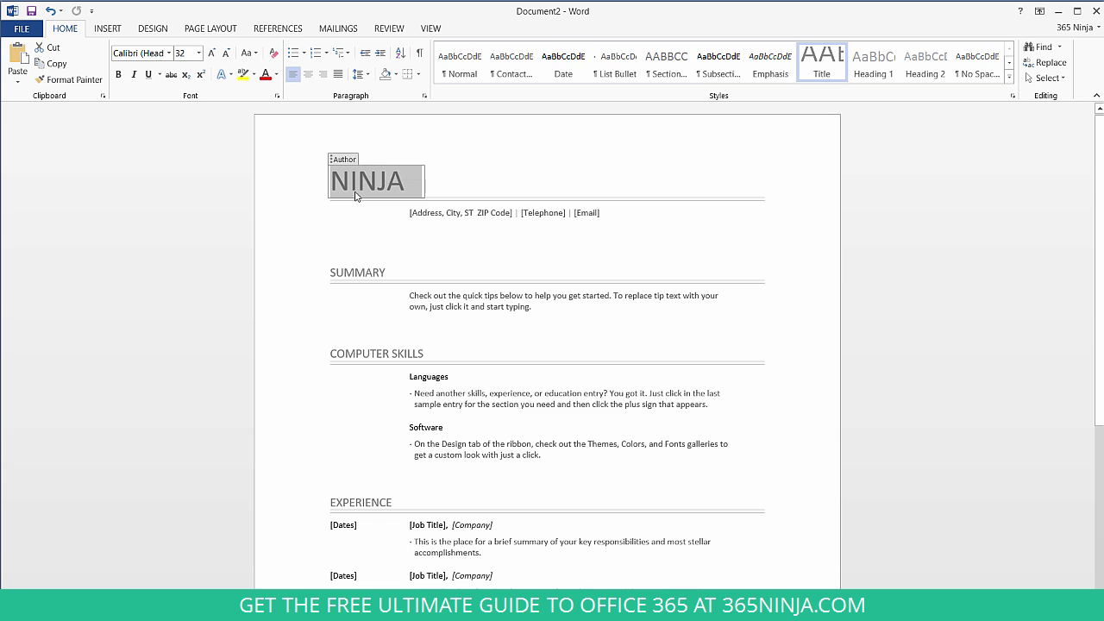
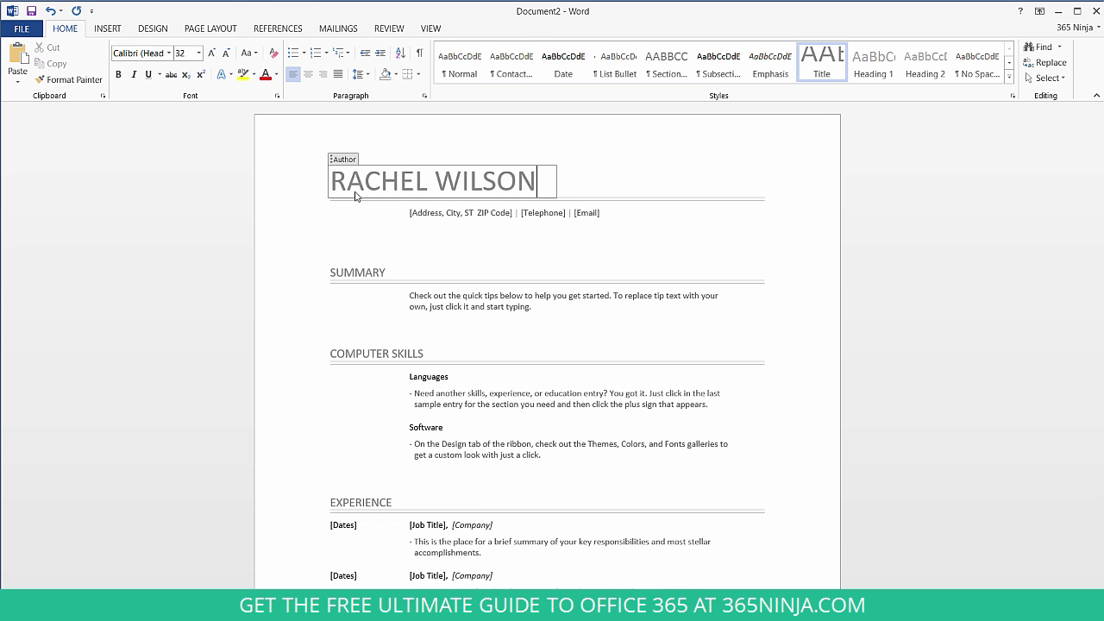
# Enter a street address in the address placeholder and remove the extra empty line.
pyautogui.press('Down')
pyautogui.write('123 Main Stre')
pyautogui.write('et')
pyautogui.press('Return')
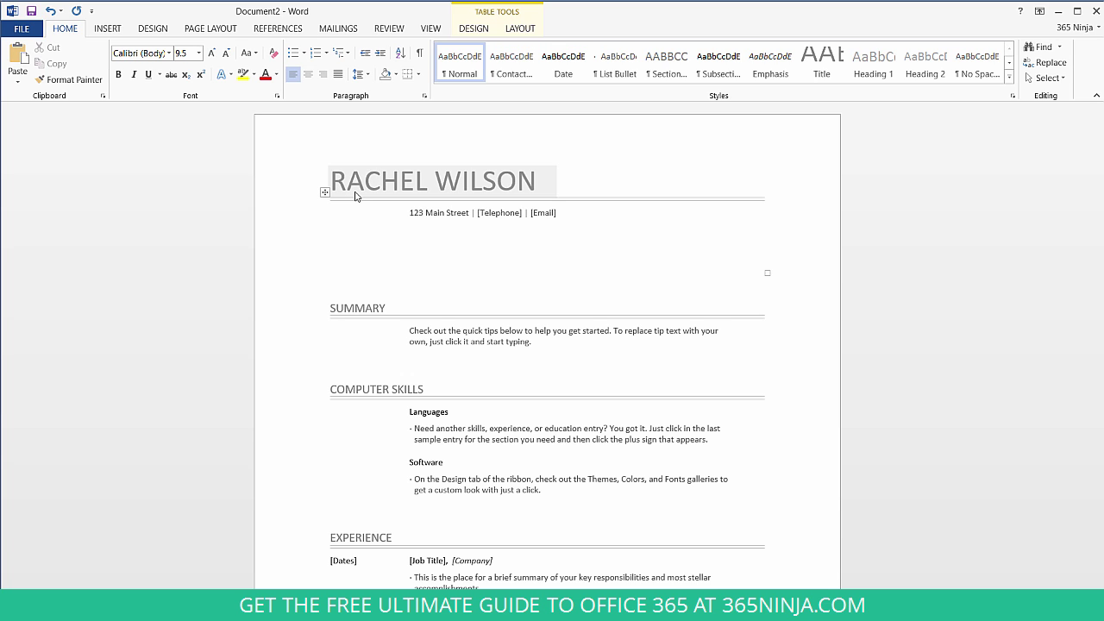
pyautogui.press('BackSpace')
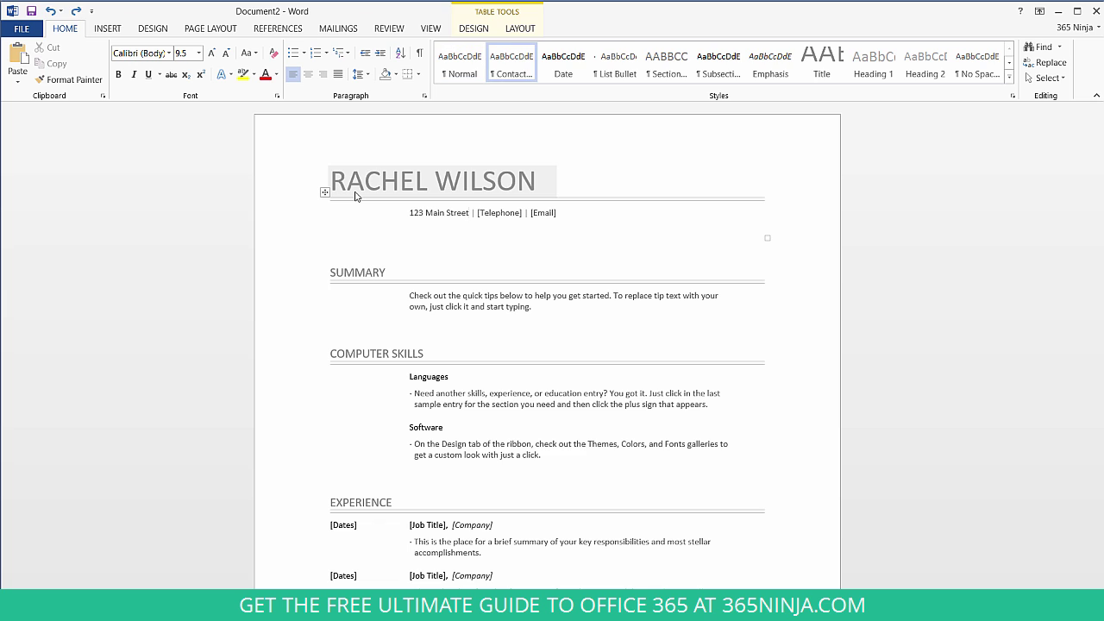
pyautogui.click(526, 302)
pyautogui.click(523, 404)
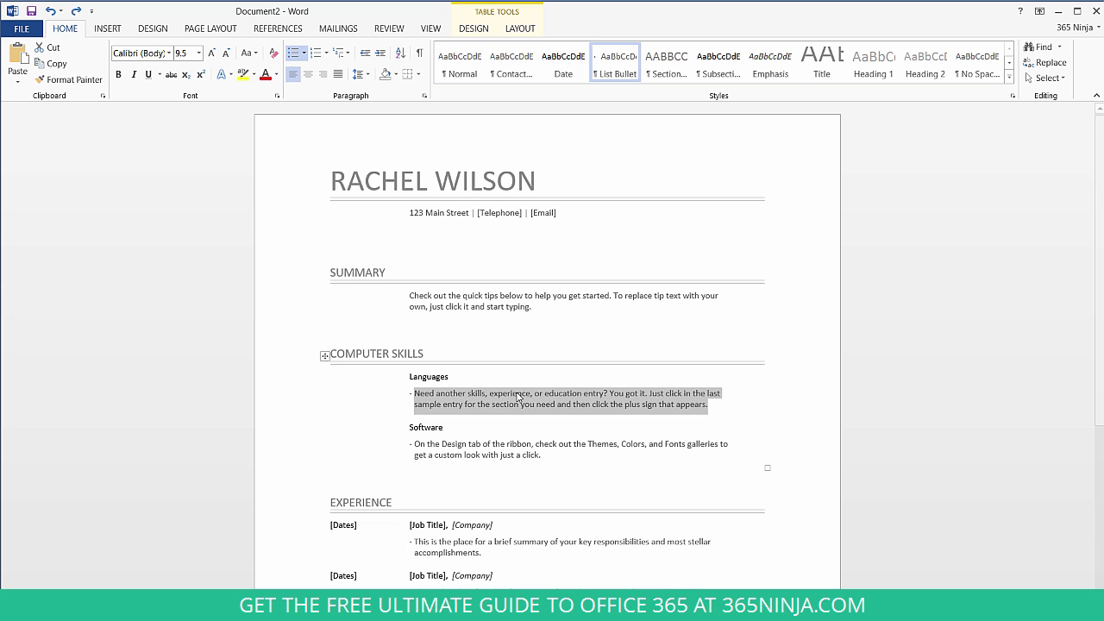
pyautogui.click(200, 55)
pyautogui.click(199, 54)
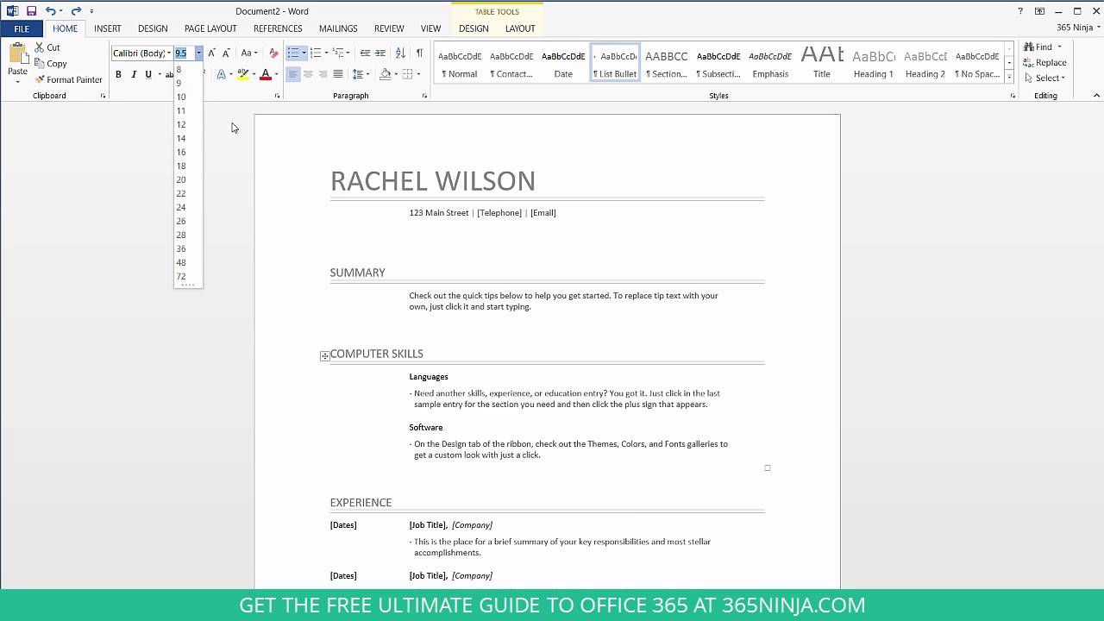
pyautogui.click(770, 404)
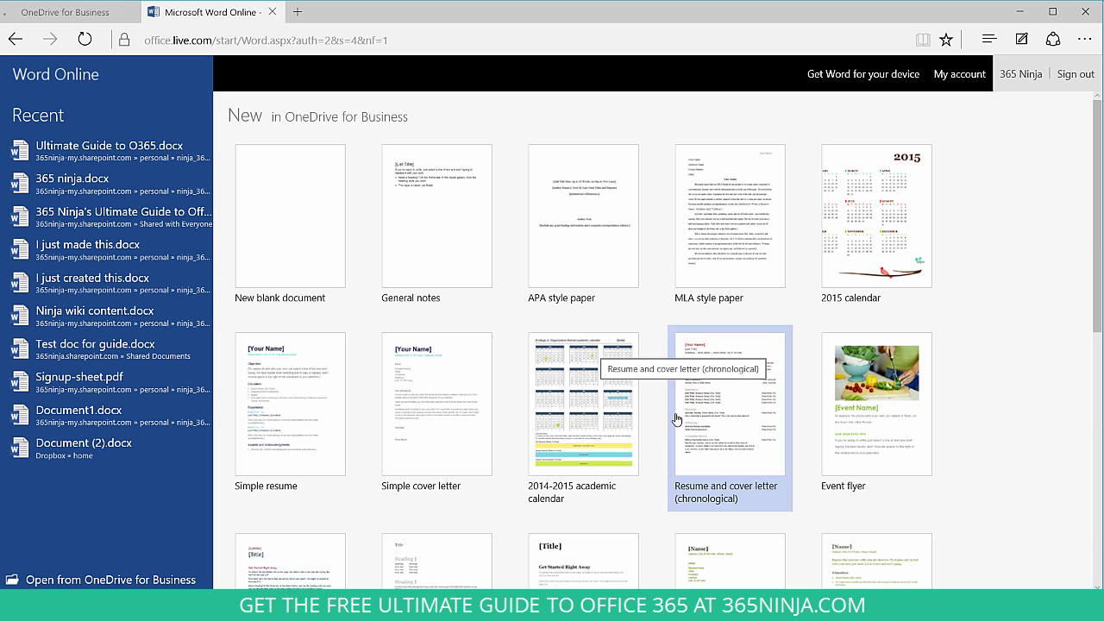
# Scroll down Word Online's template gallery to the See more templates link.
pyautogui.scroll(-10, 655, 448)
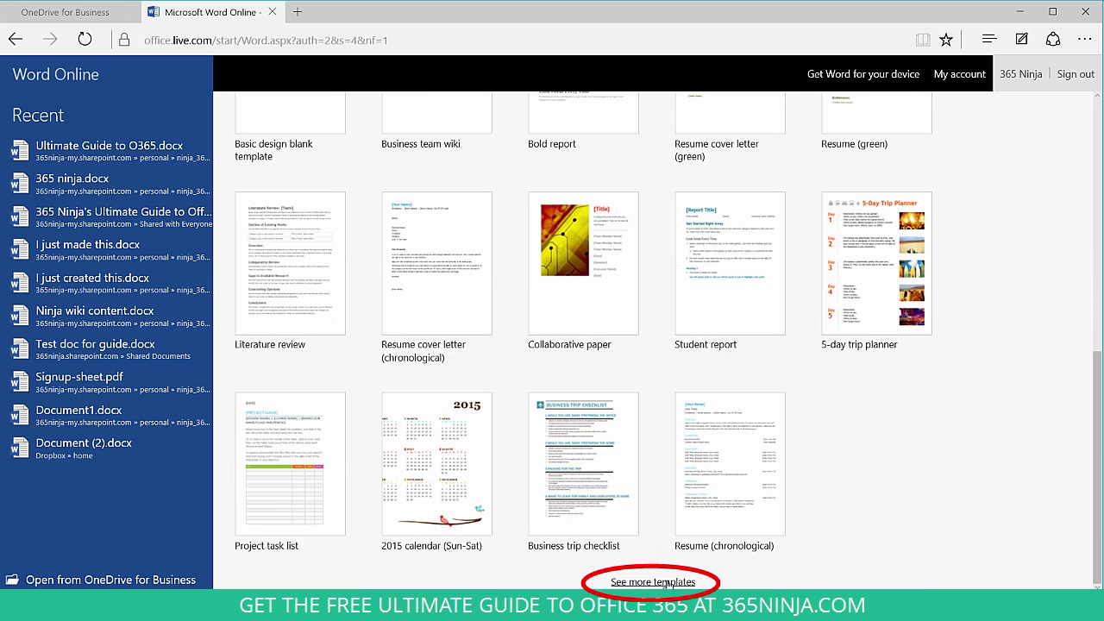
# Browse the Resumes and Cover Letters templates and open the Resume (green) details page.
pyautogui.click(666, 583)
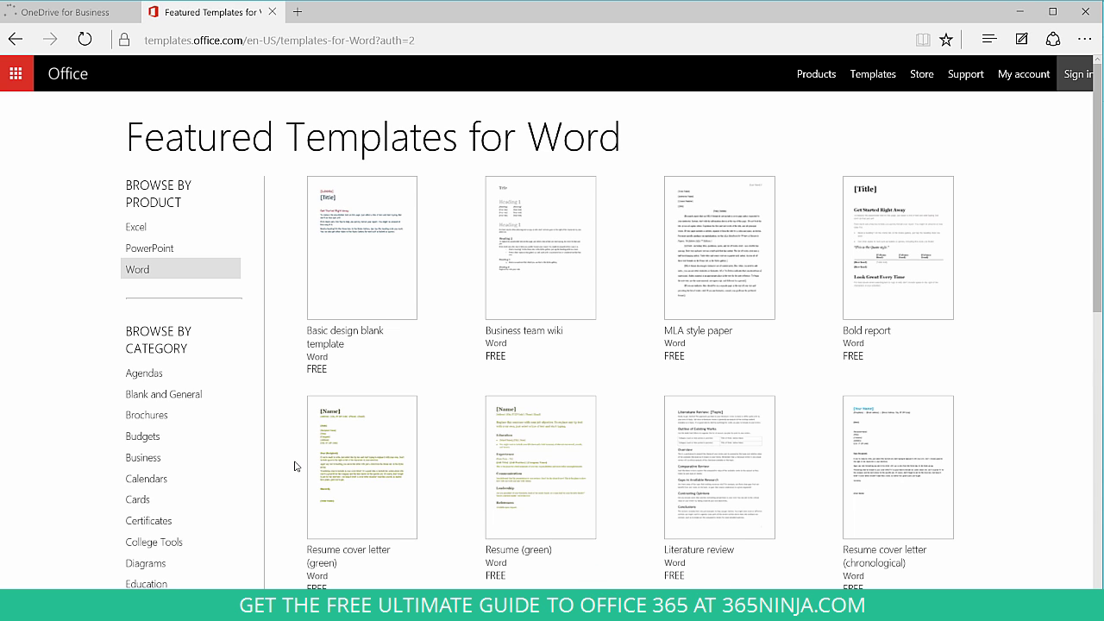
pyautogui.scroll(-4, 292, 473)
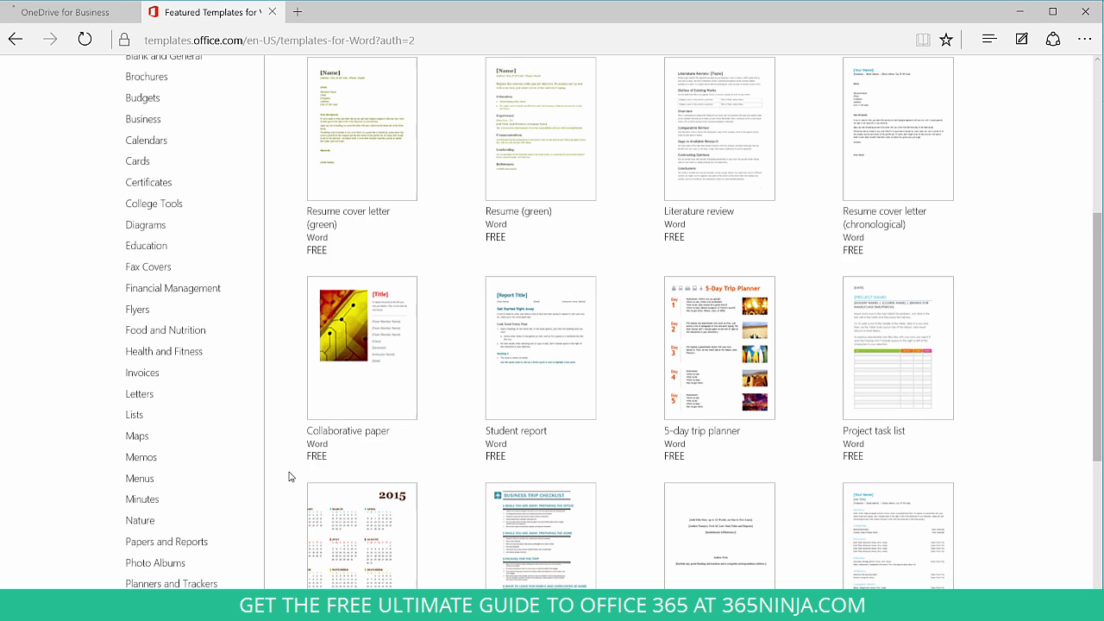
pyautogui.scroll(-2, 293, 476)
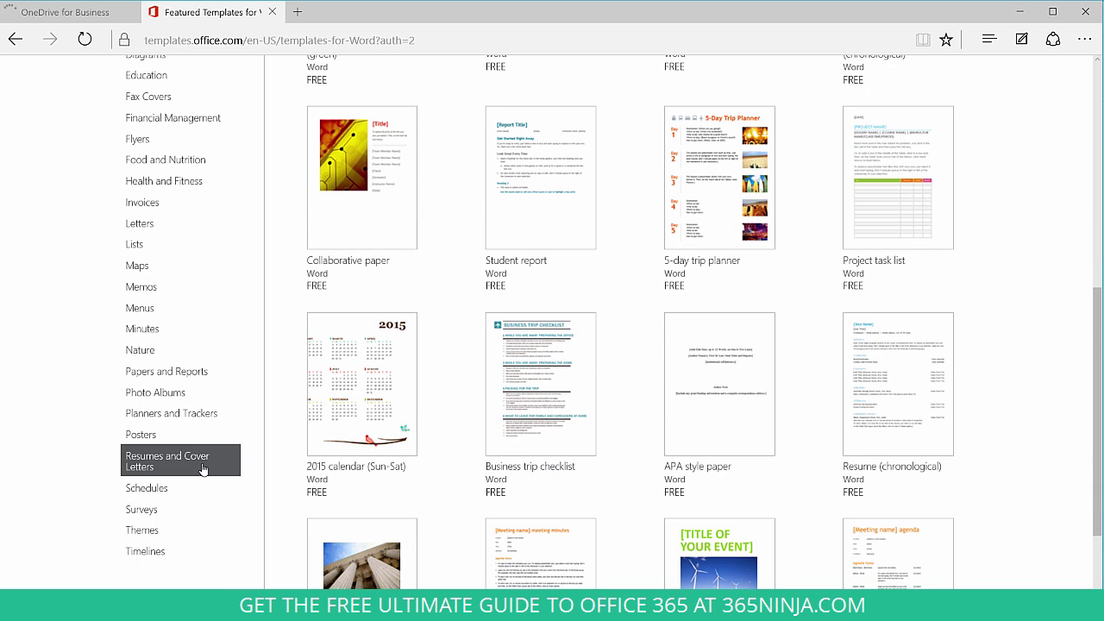
pyautogui.click(203, 468)
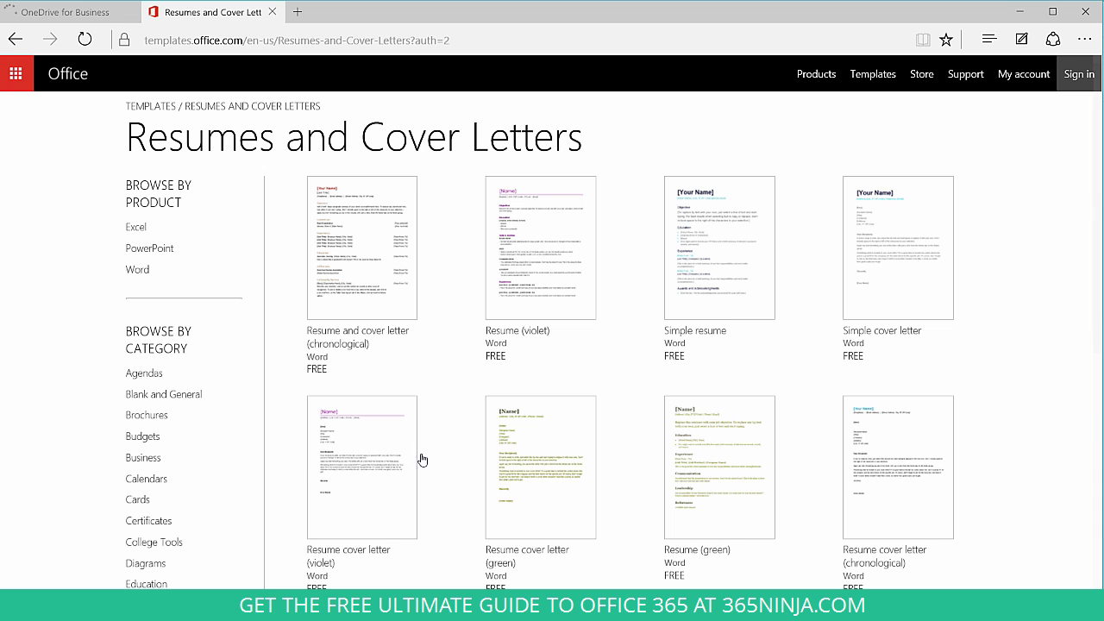
pyautogui.click(735, 461)
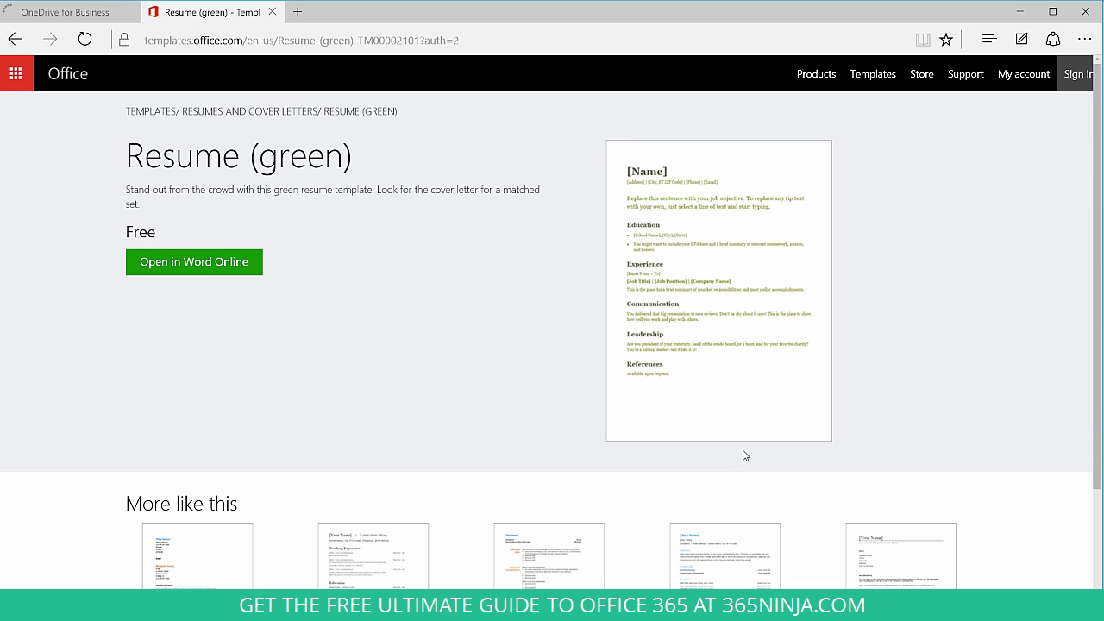
# Open Resume (green) in Word Online, fill in the applicant's full name and 'New York University' as school.
pyautogui.click(248, 275)
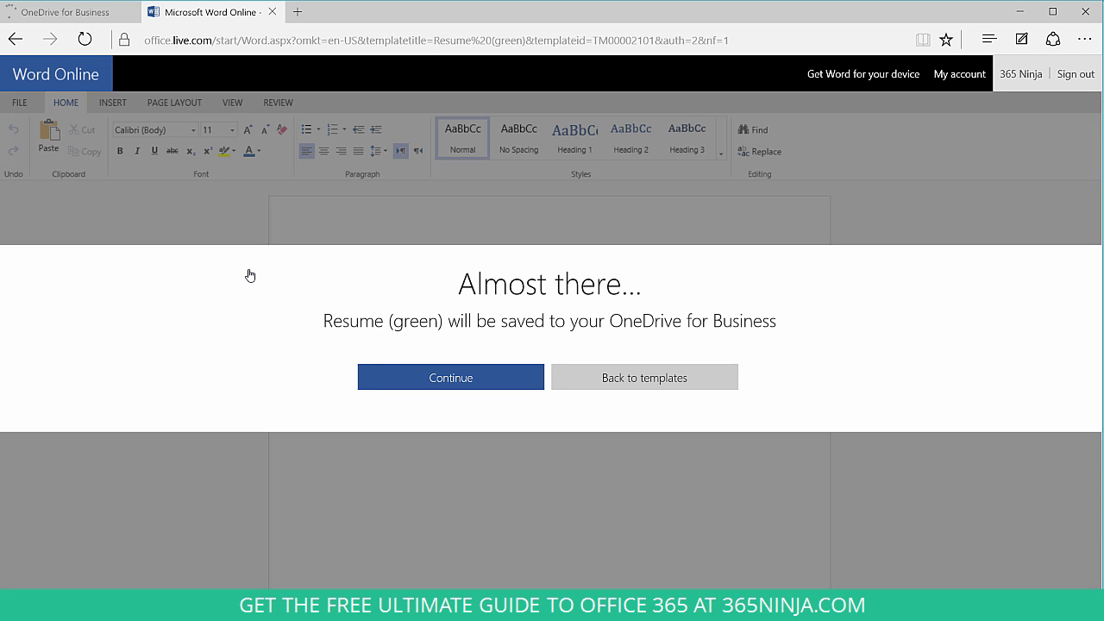
pyautogui.click(506, 381)
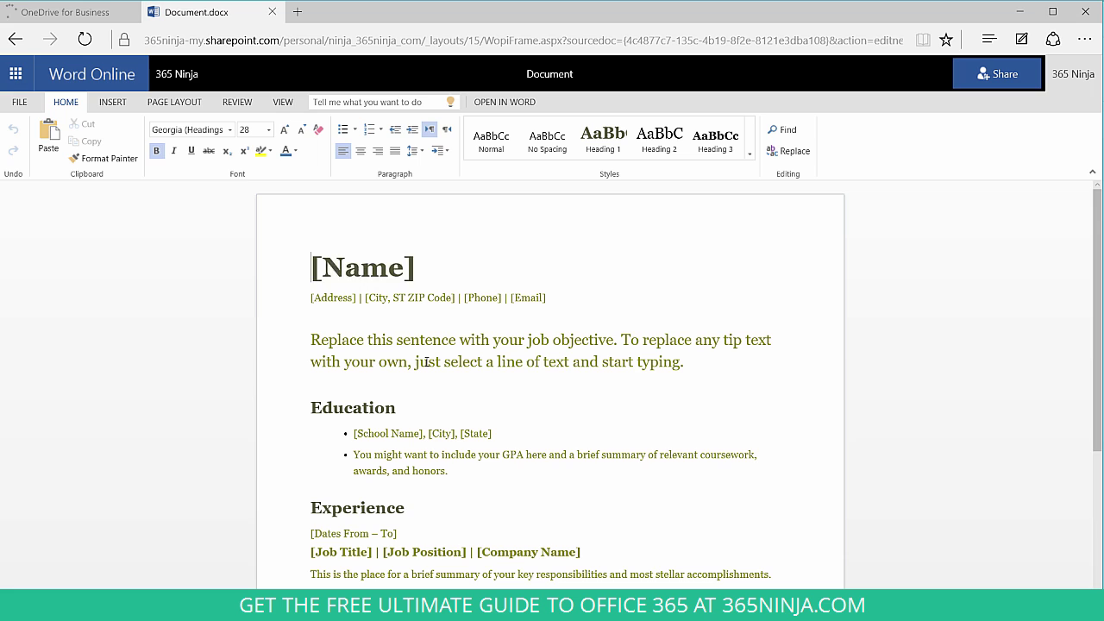
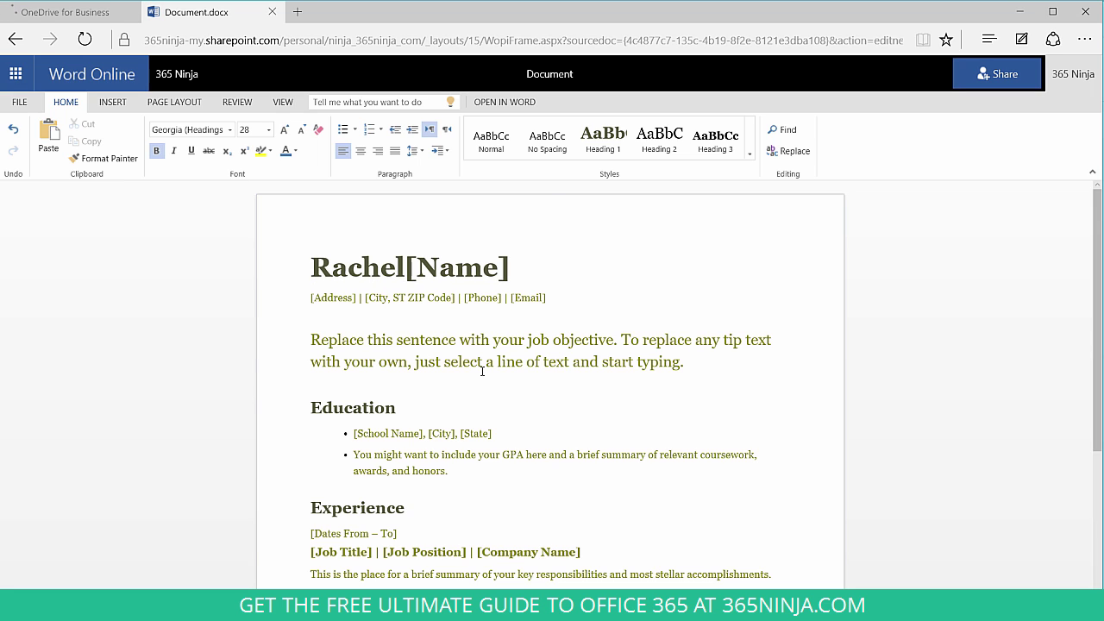
pyautogui.moveTo(405, 267); pyautogui.dragTo(514, 276)
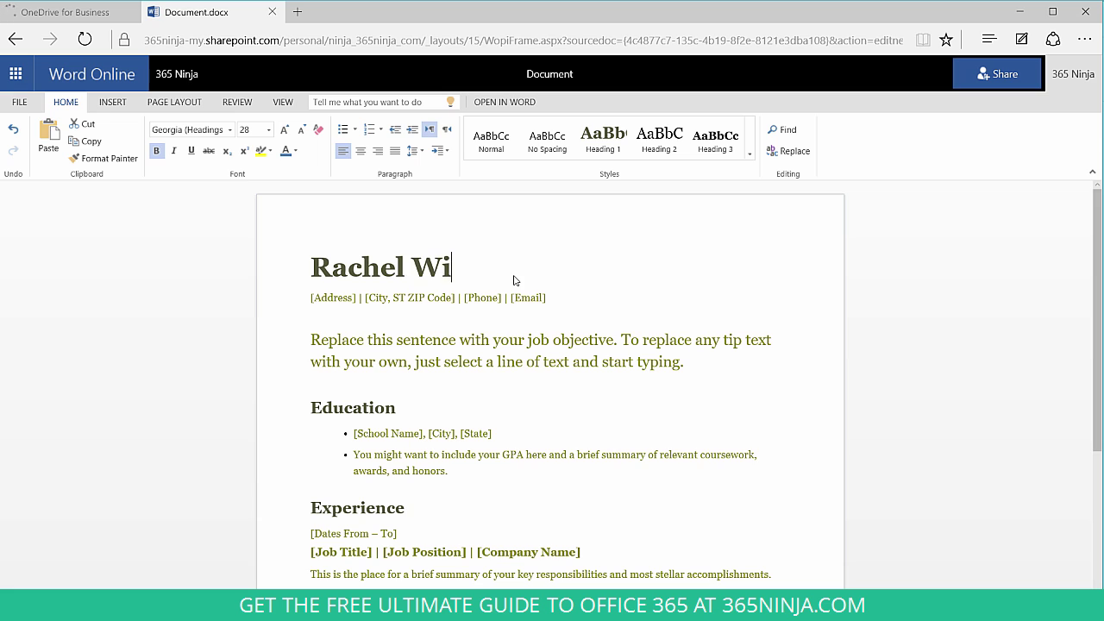
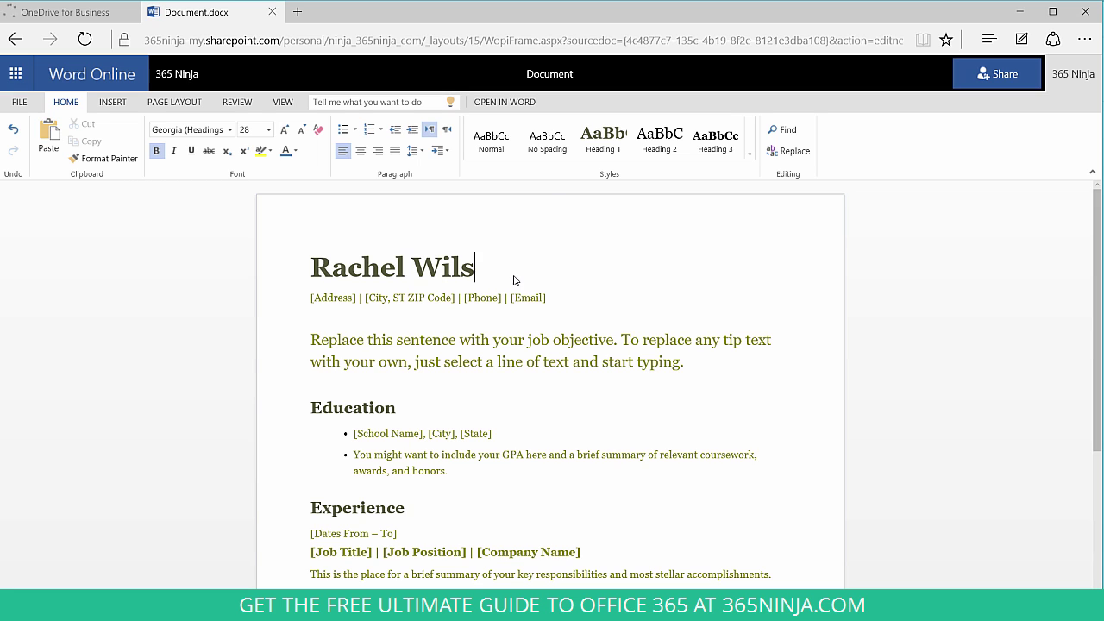
pyautogui.click(358, 297)
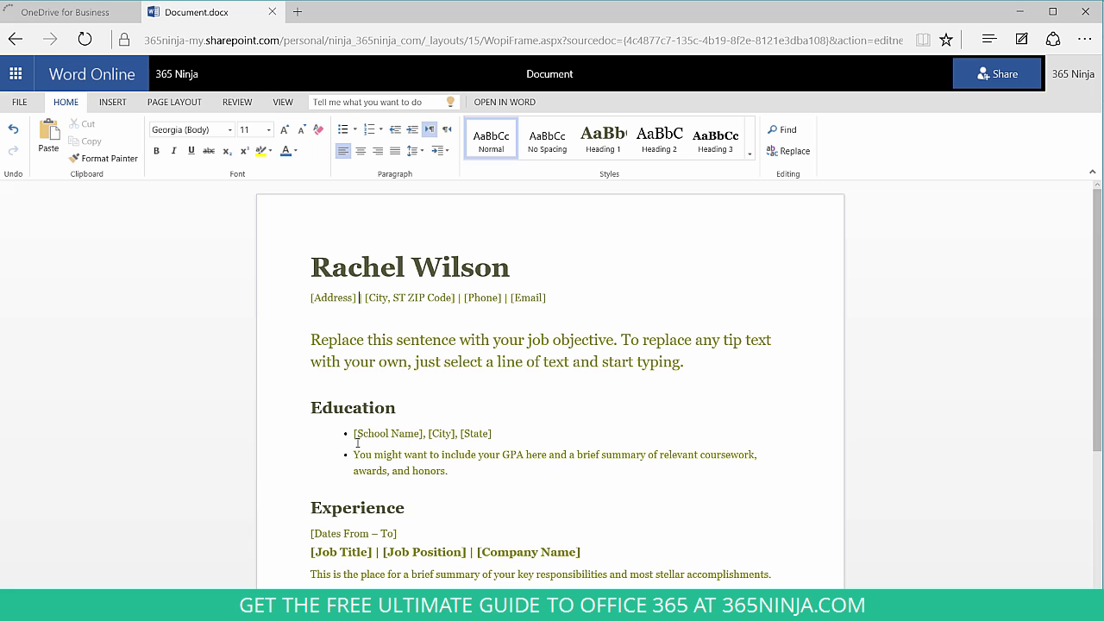
pyautogui.moveTo(353, 433); pyautogui.dragTo(426, 429)
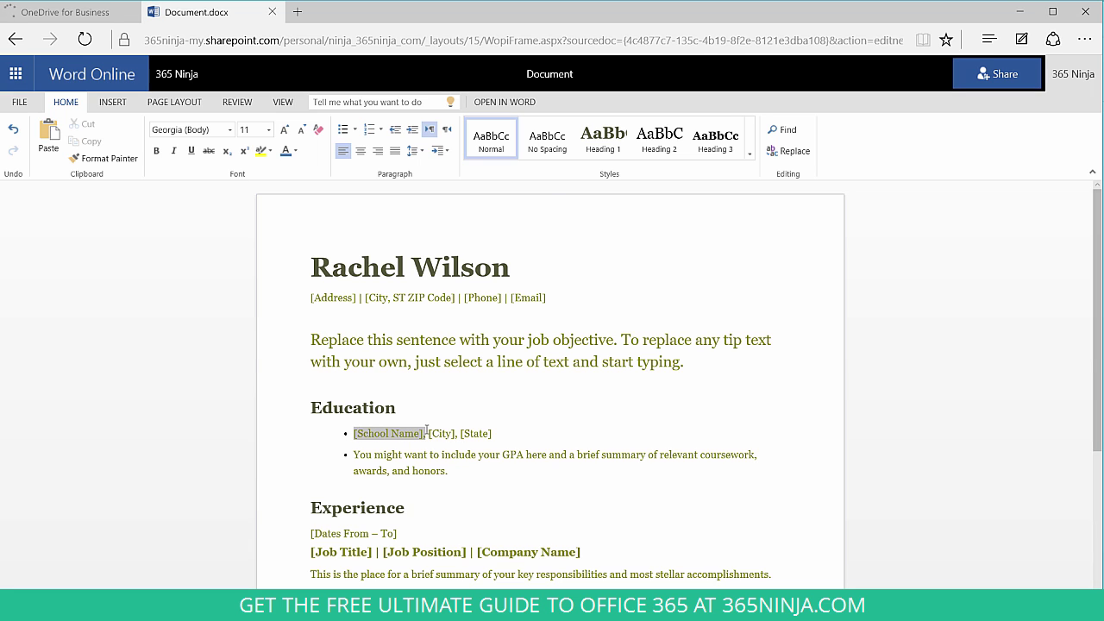
pyautogui.write('New')
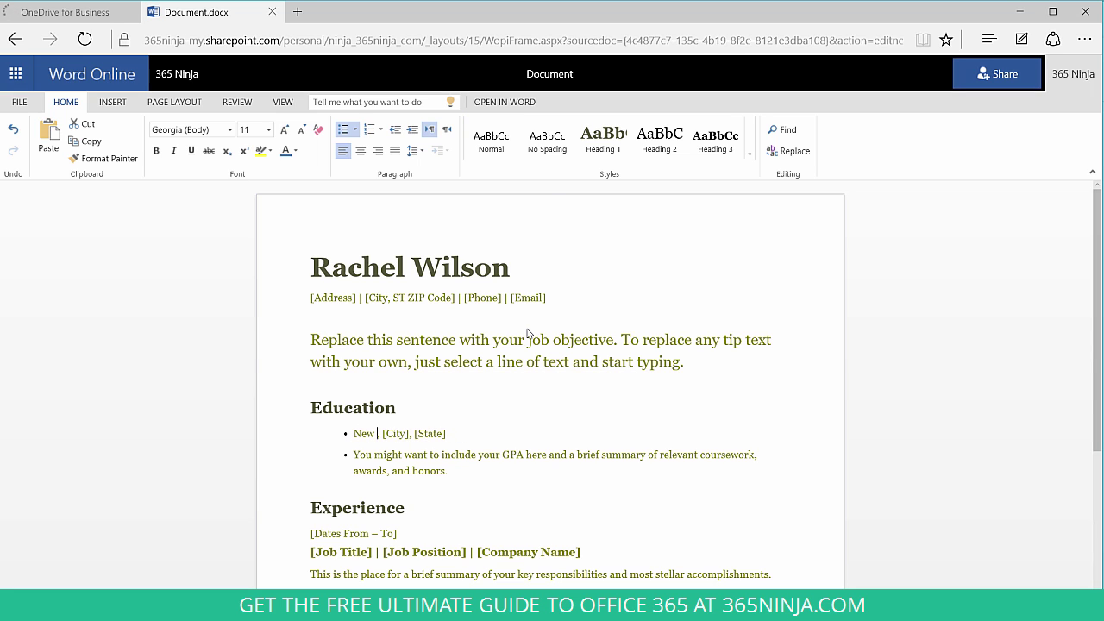
pyautogui.write(' York')
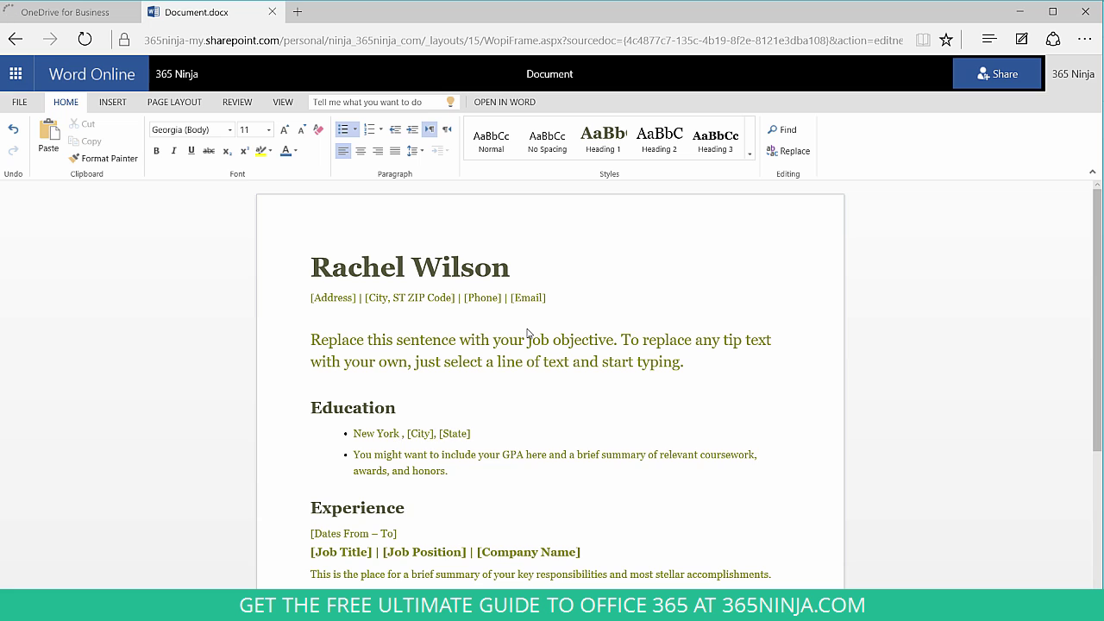
pyautogui.write(' University')
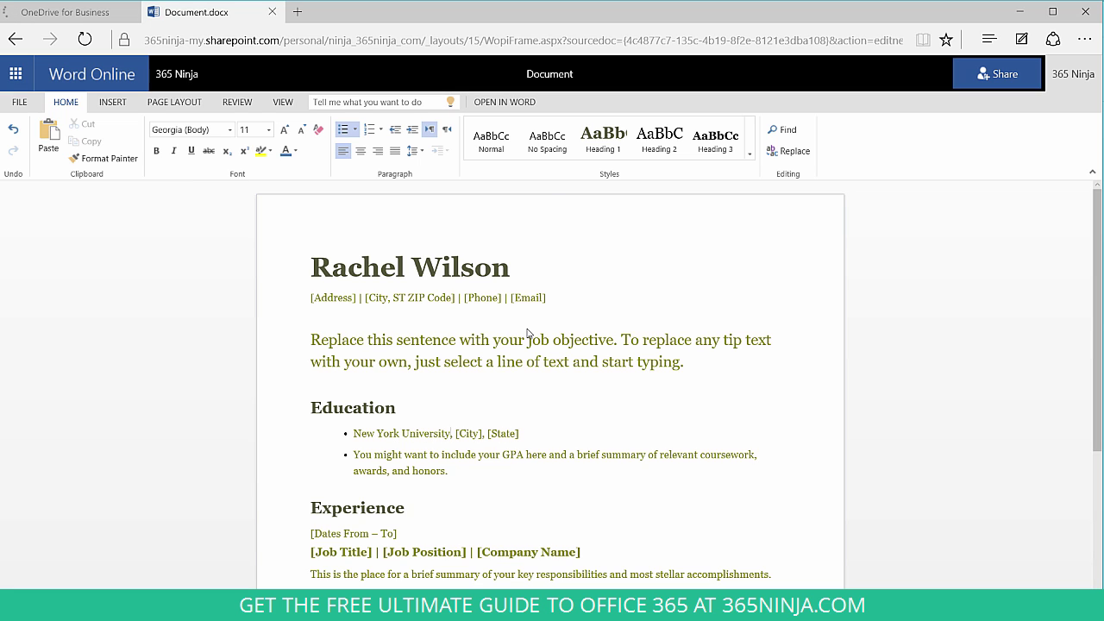